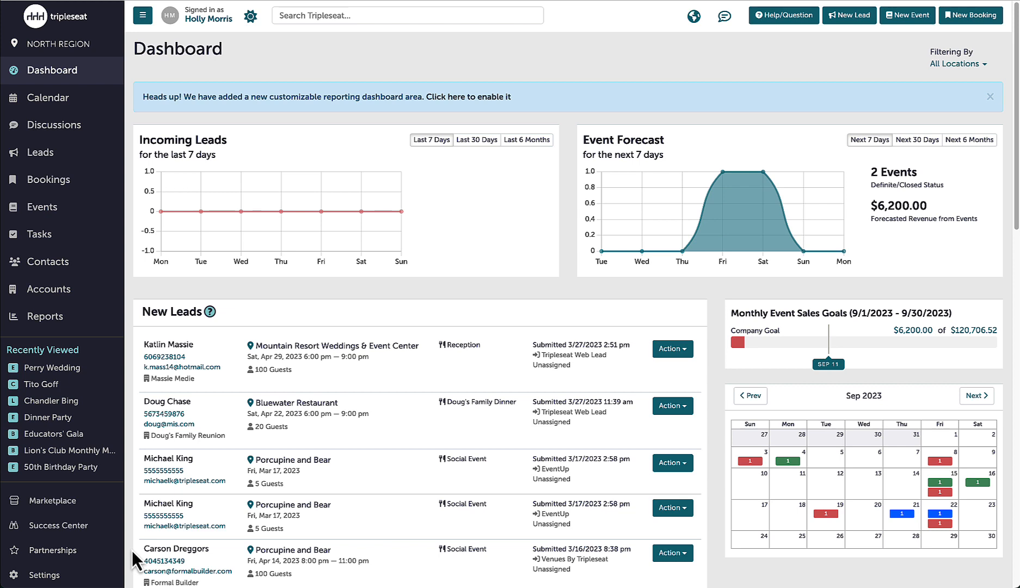
Open the advanced location settings and enable overriding of the group default meal periods for Bluewater Restaurant
click(77, 576)
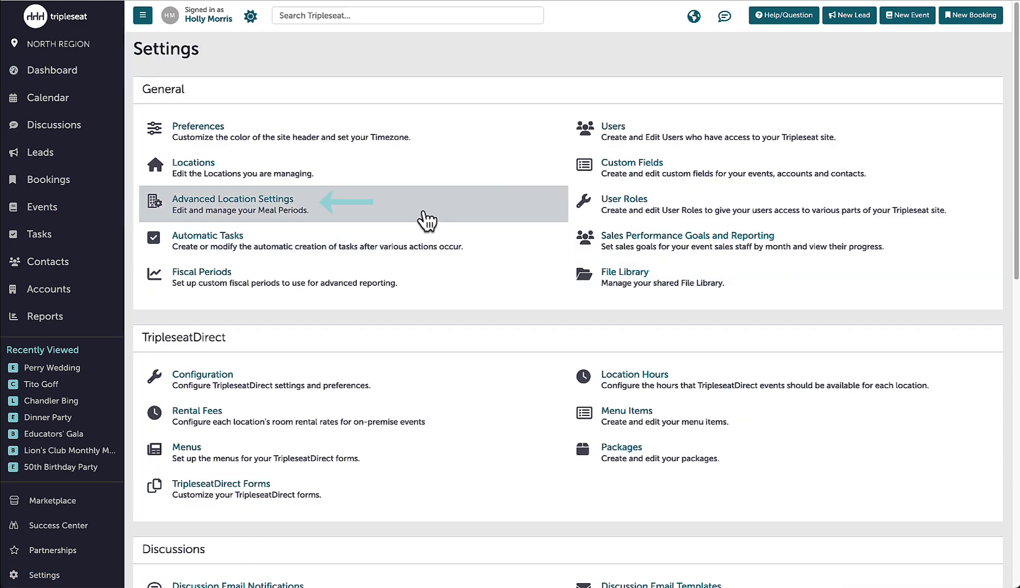
click(425, 220)
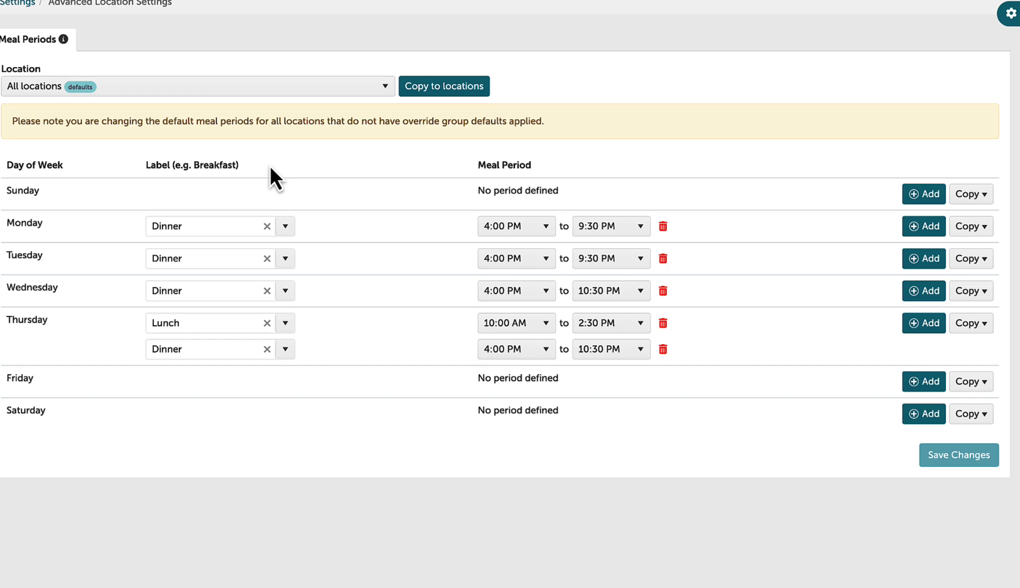
click(386, 94)
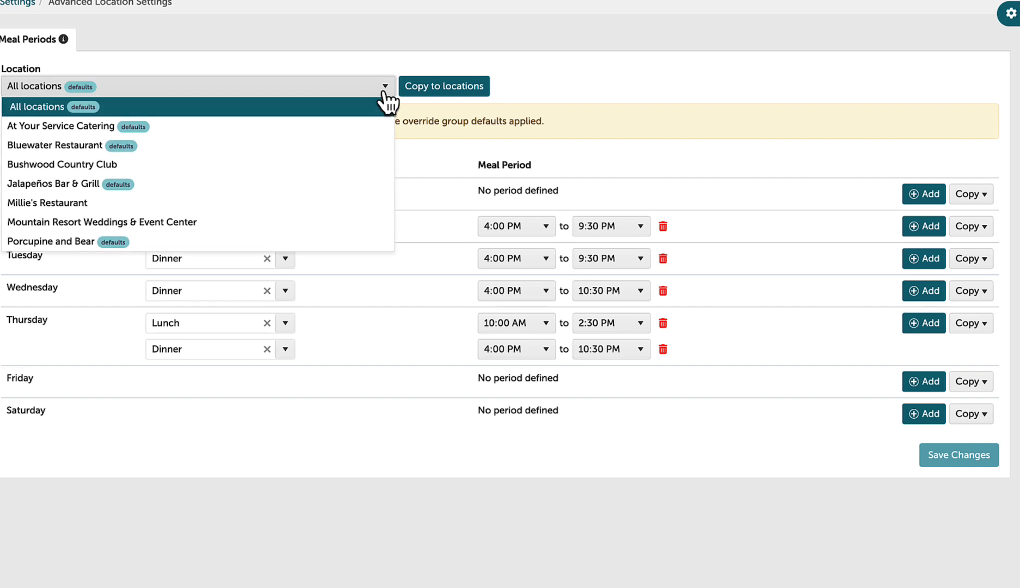
click(326, 145)
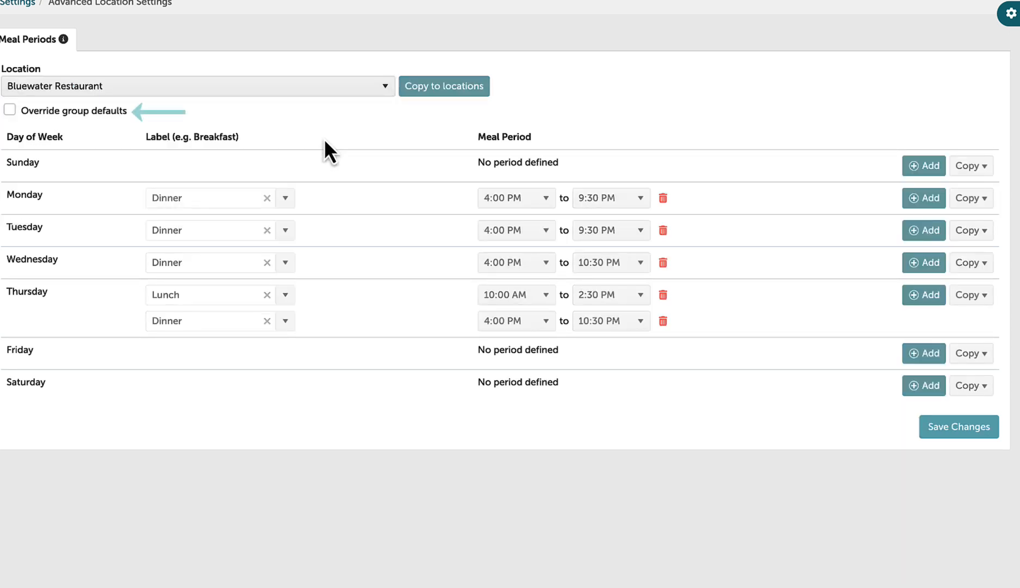
click(10, 110)
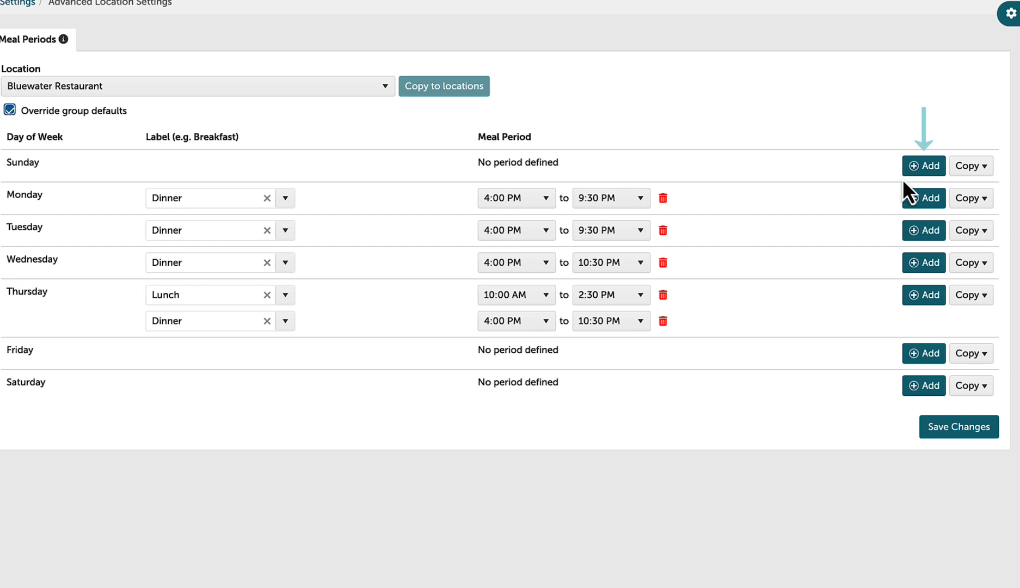
Add a Sunday meal period labelled Breakfast, running from 7:00 AM to 11:30 AM
click(924, 165)
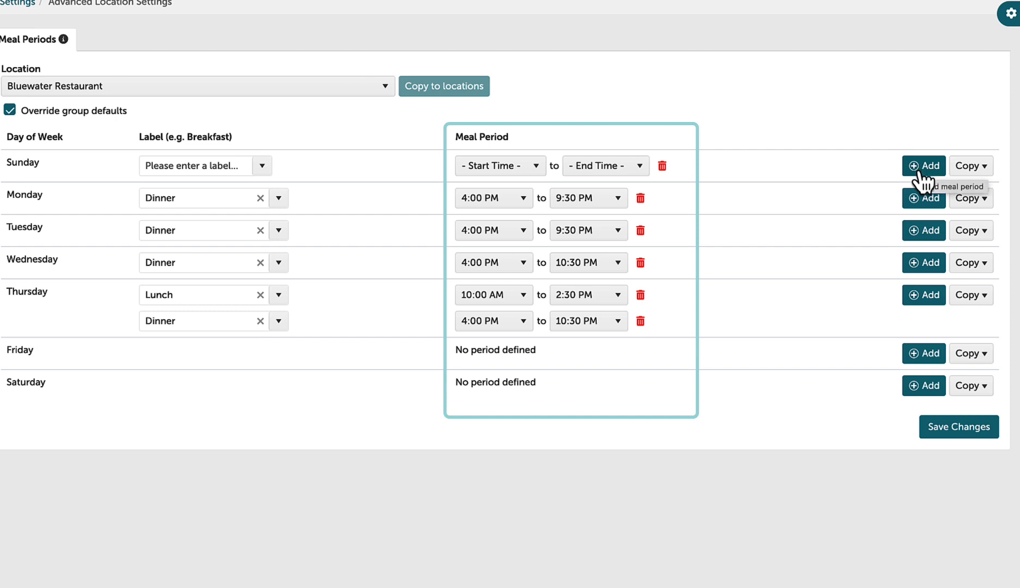
click(537, 168)
scroll(522, 261, down, 2)
scroll(518, 256, down, 3)
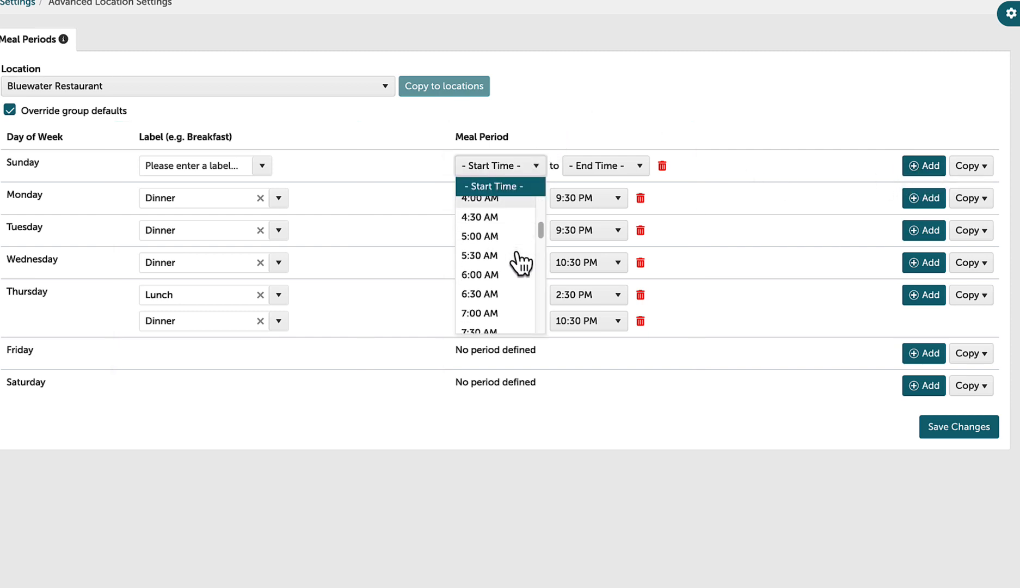
click(506, 252)
click(613, 170)
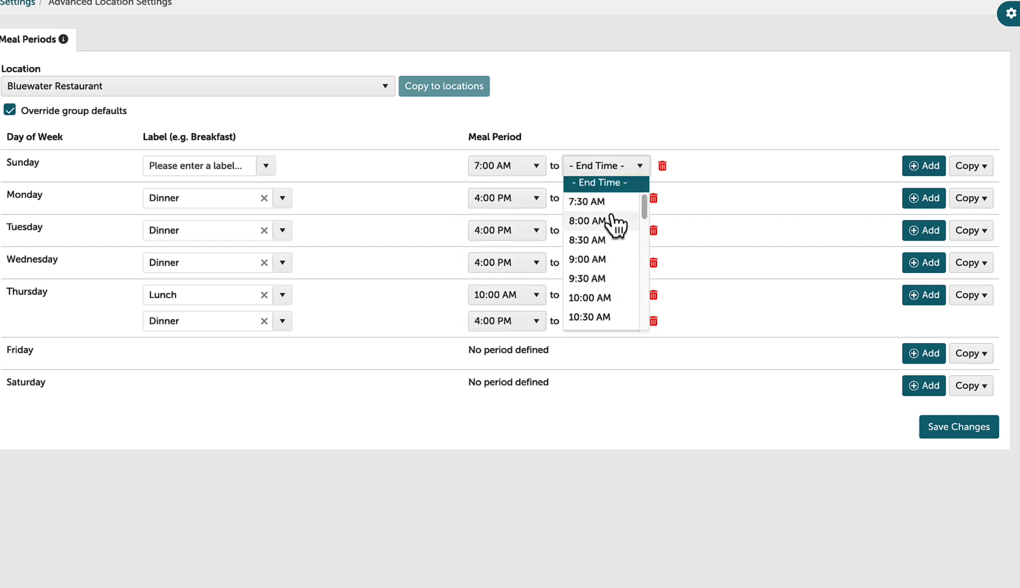
scroll(605, 305, down, 1)
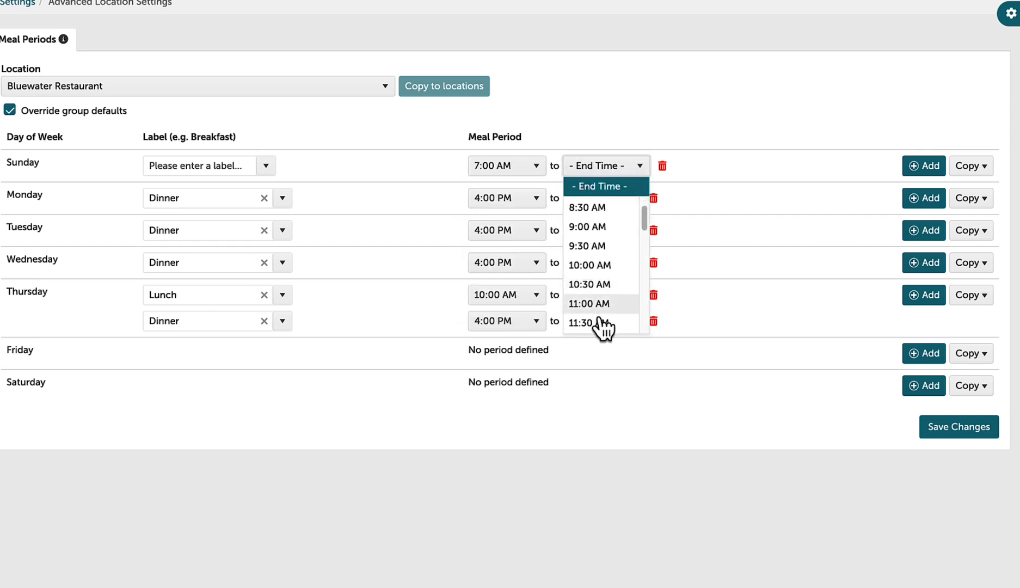
click(601, 326)
click(224, 170)
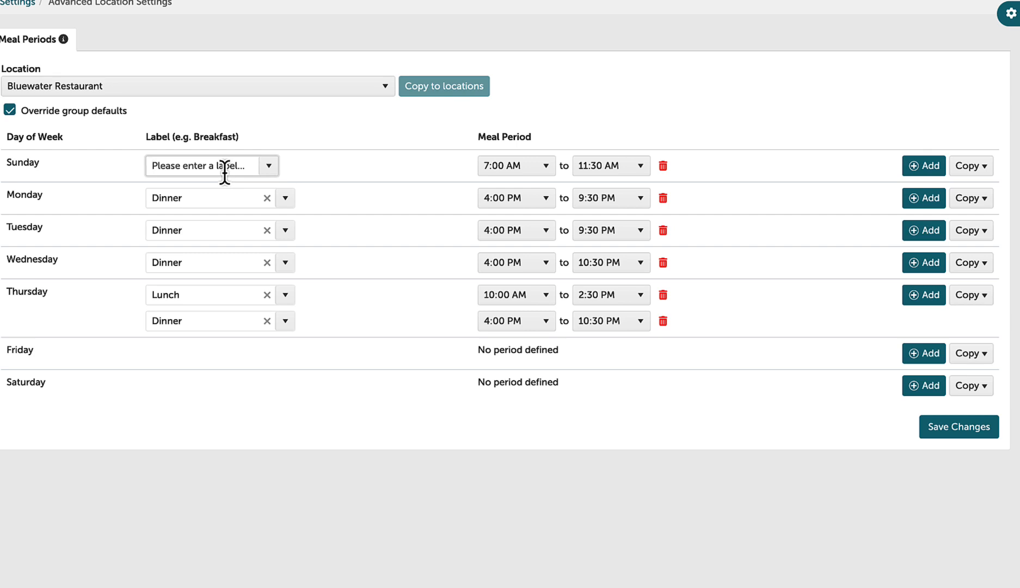
text(Breakfast)
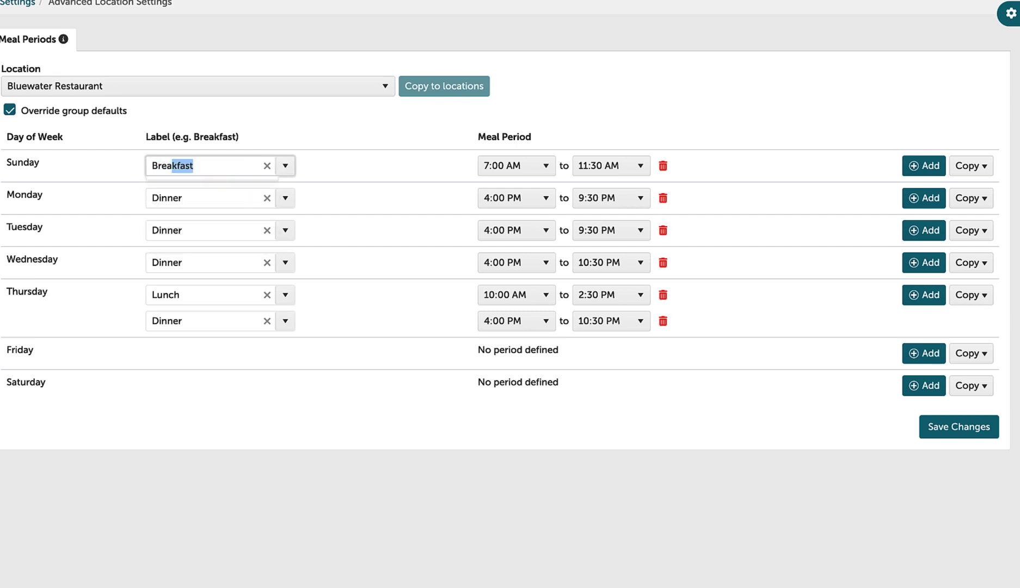
click(306, 175)
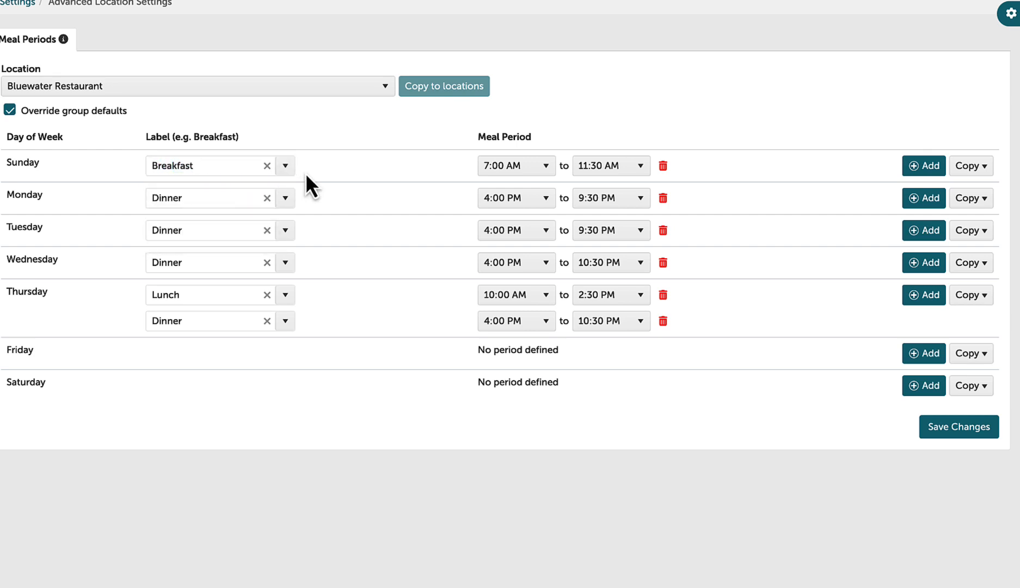
Add a second Sunday meal period labelled Brunch, running from 11:00 AM to 2:30 PM
click(909, 169)
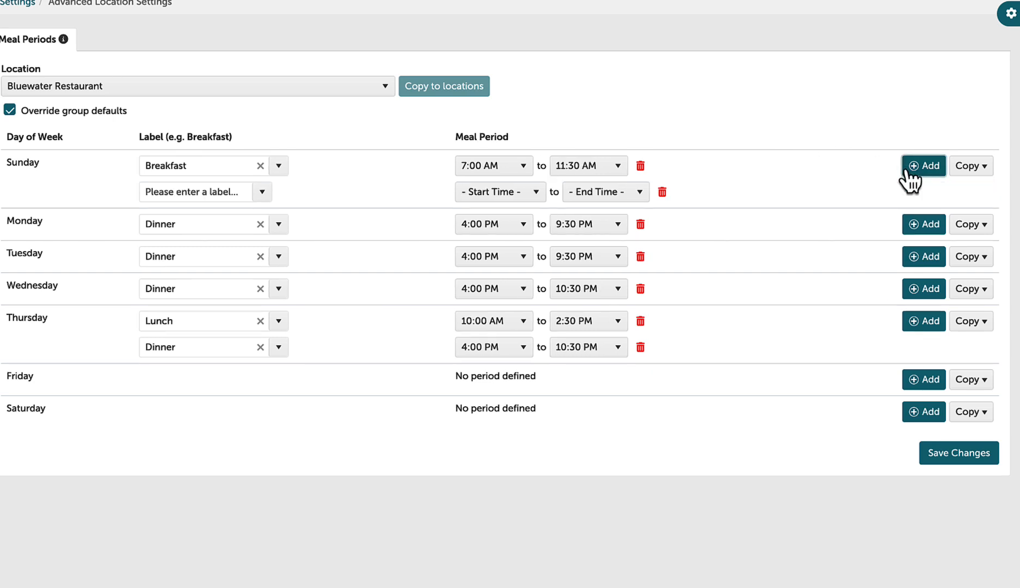
click(263, 193)
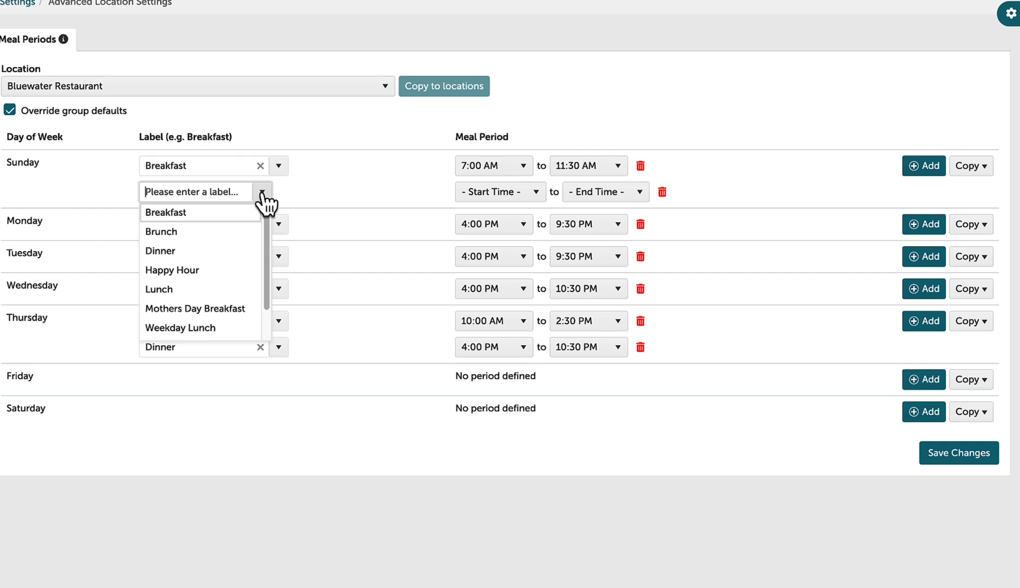
click(225, 238)
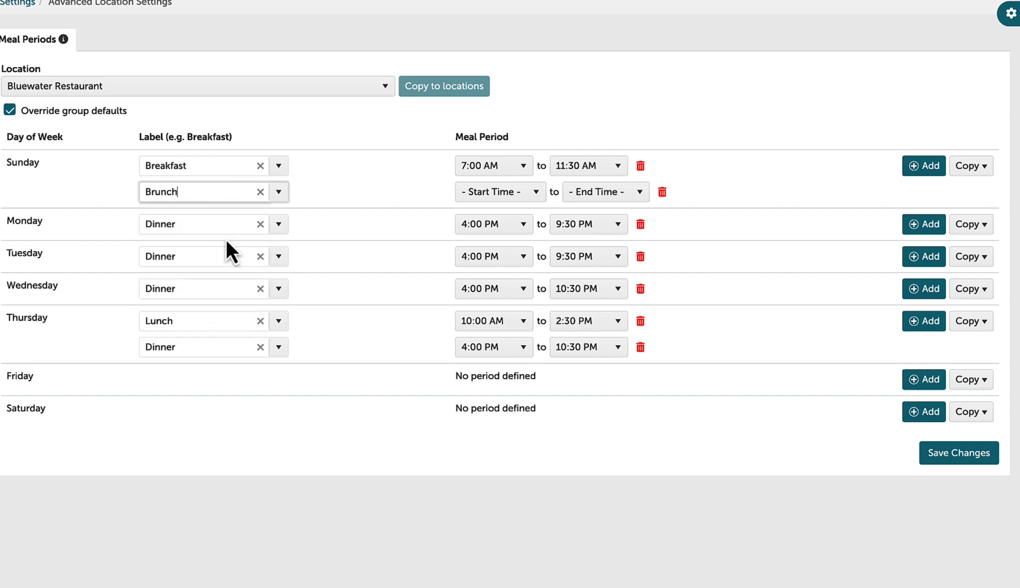
click(377, 203)
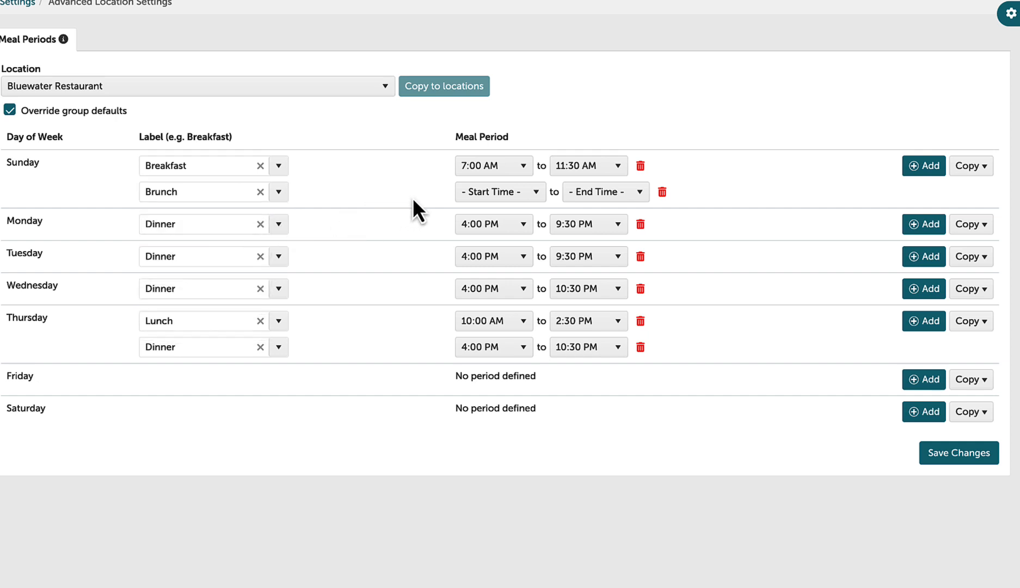
click(518, 204)
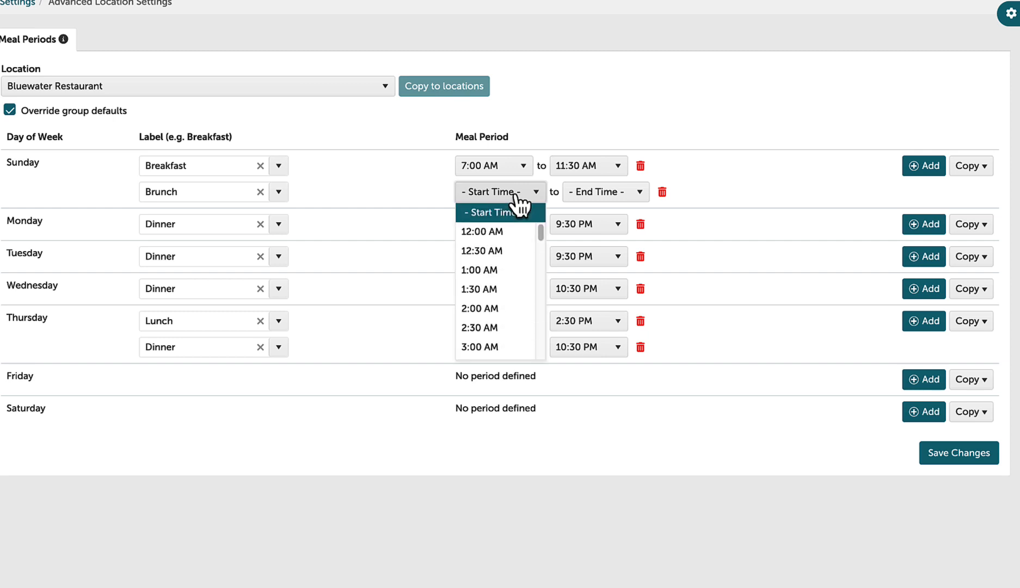
scroll(491, 301, down, 2)
scroll(491, 303, down, 10)
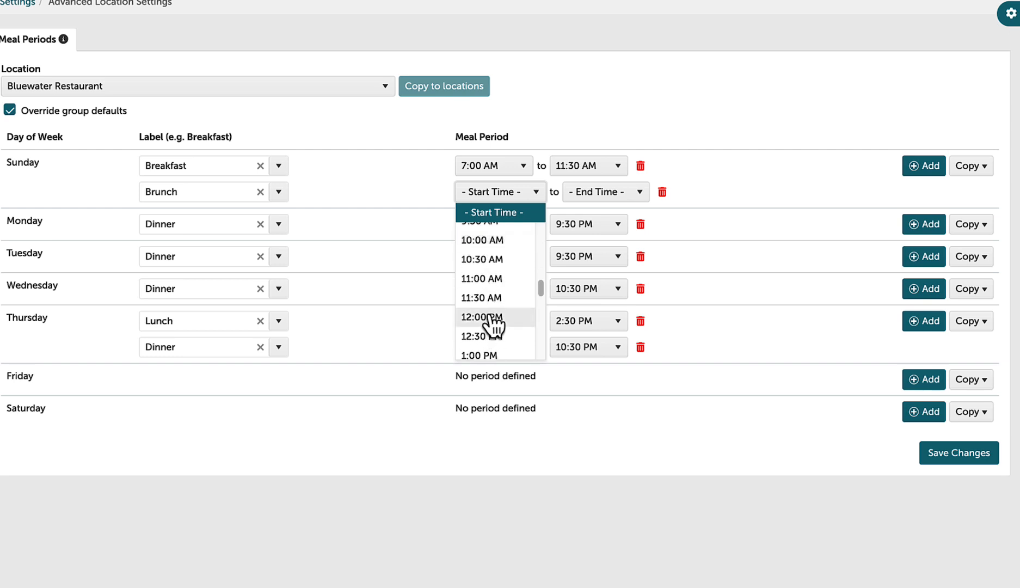
click(491, 277)
click(620, 198)
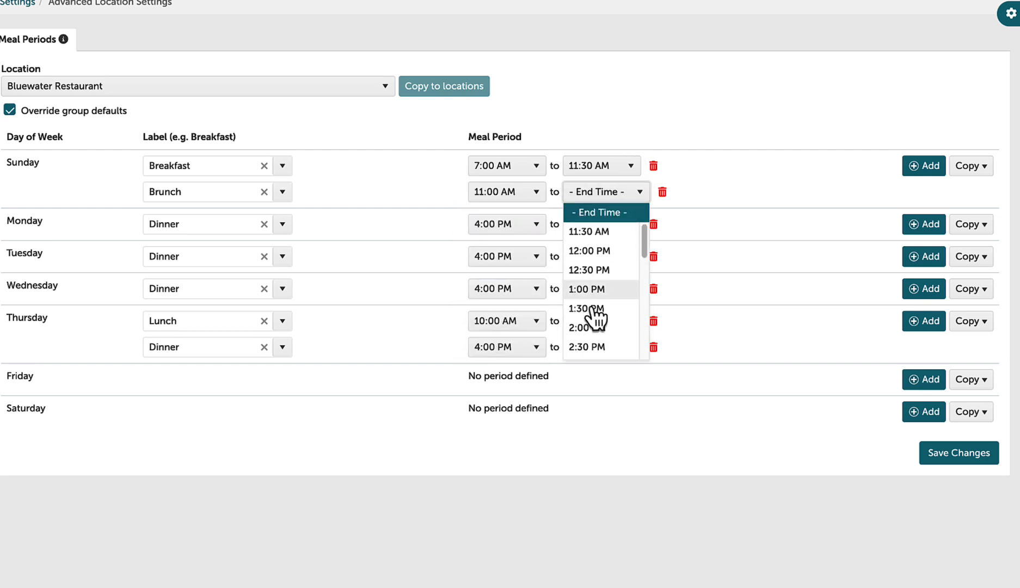
click(593, 348)
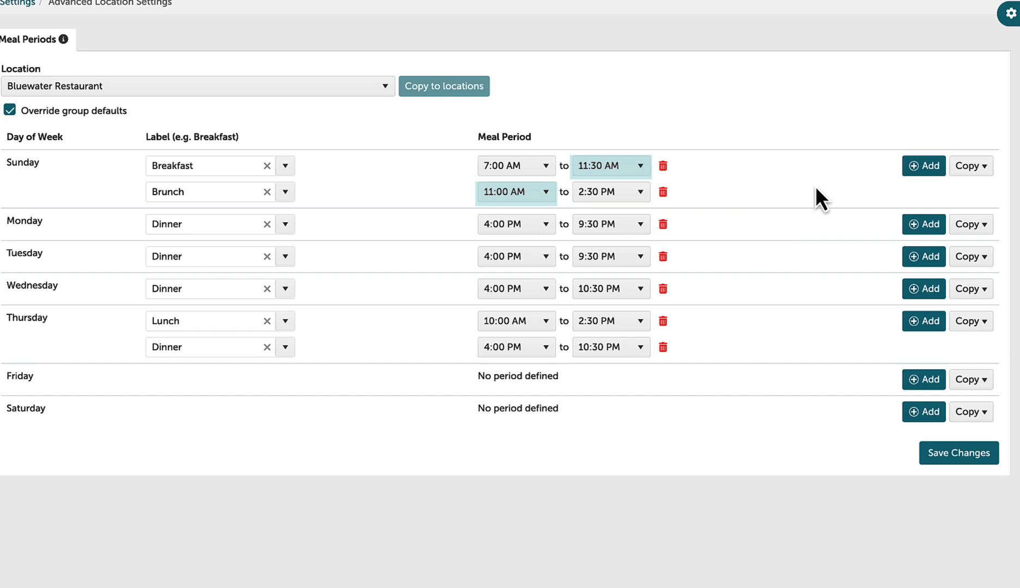
Add a third Sunday meal period labelled Lunch, running from 12:00 PM to 3:30 PM
click(908, 173)
click(228, 217)
text(Lunch)
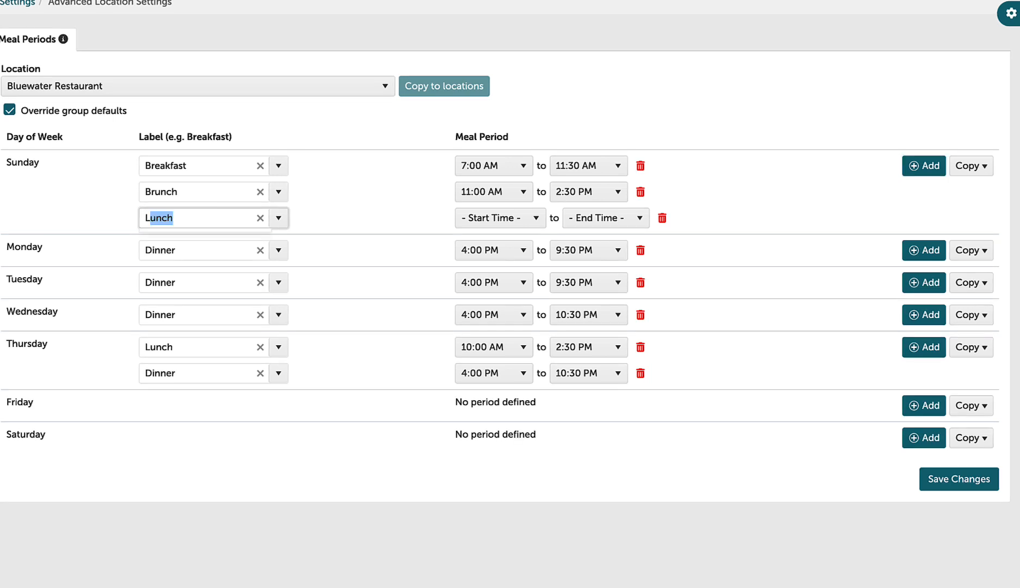
key(Tab)
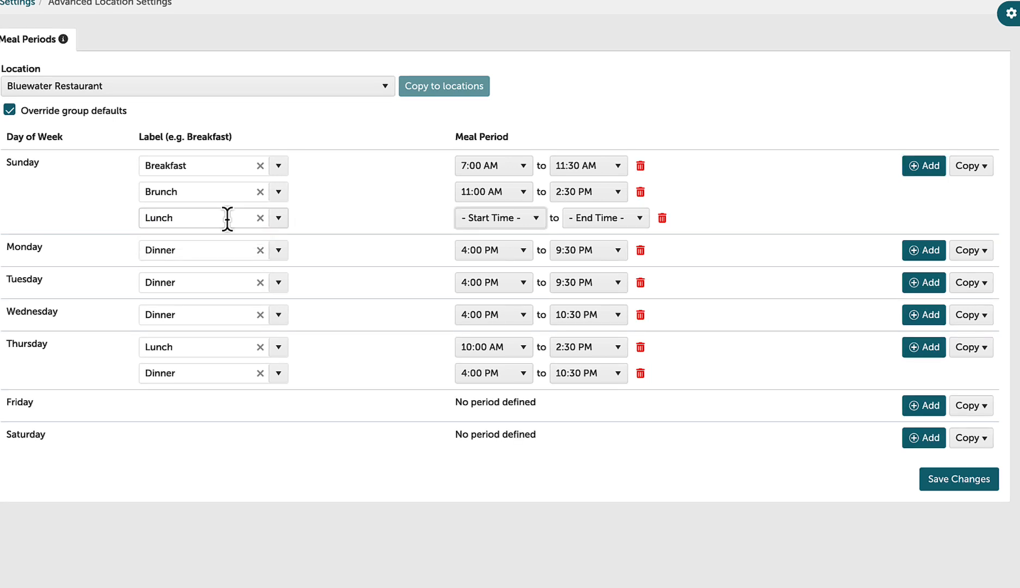
click(533, 221)
scroll(495, 349, down, 10)
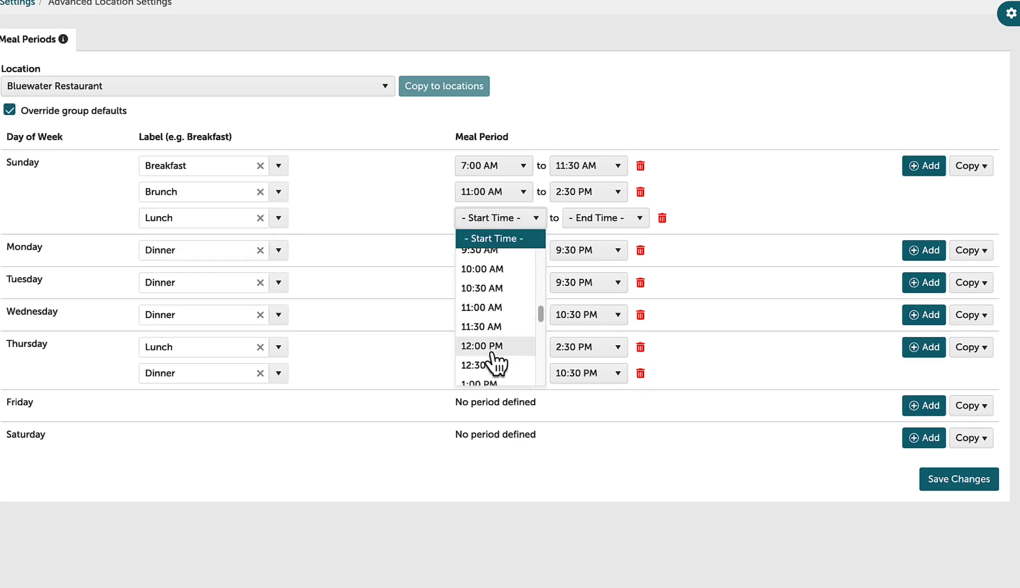
click(493, 354)
click(606, 220)
click(592, 376)
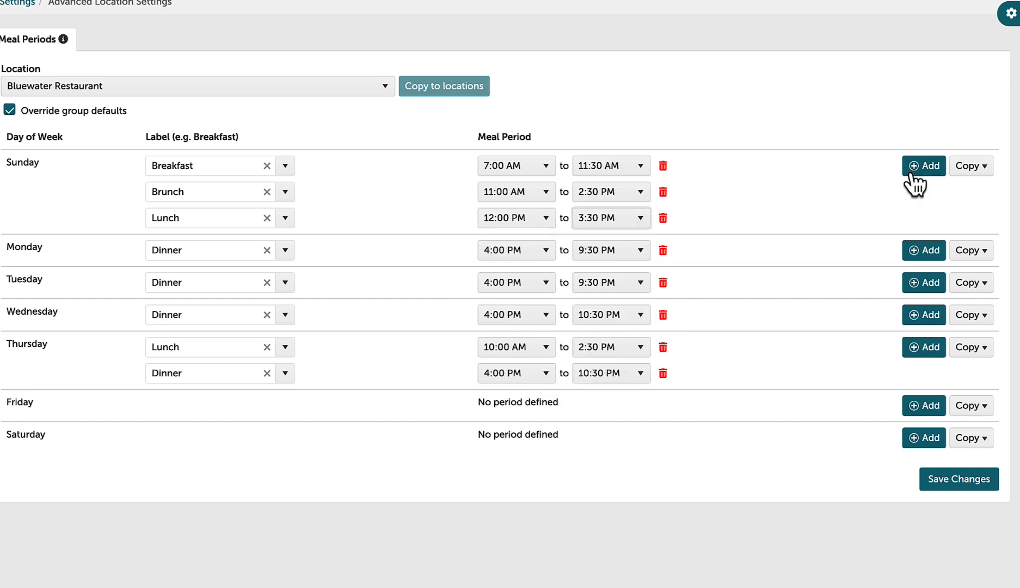
Add a fourth Sunday meal period labelled Dinner, running from 5:30 PM to 10:00 PM
click(919, 166)
text(Dinner)
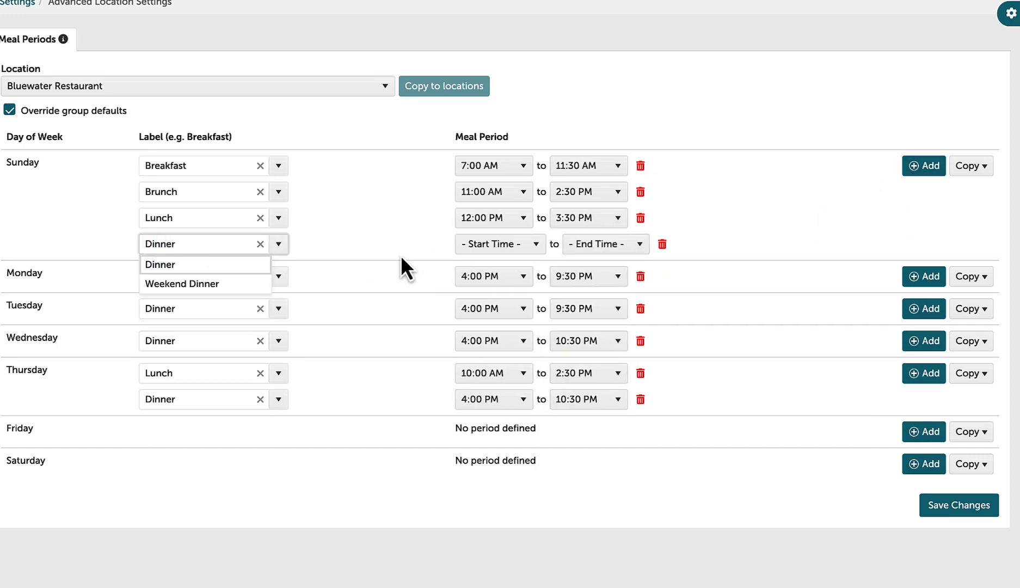
click(498, 244)
scroll(493, 349, down, 15)
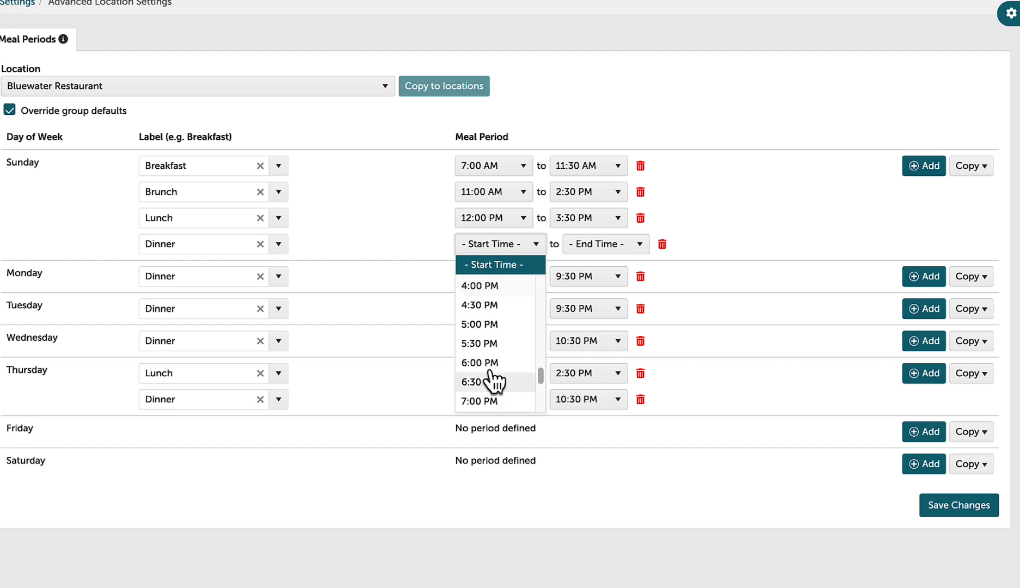
click(478, 343)
click(604, 243)
scroll(604, 327, down, 3)
click(597, 350)
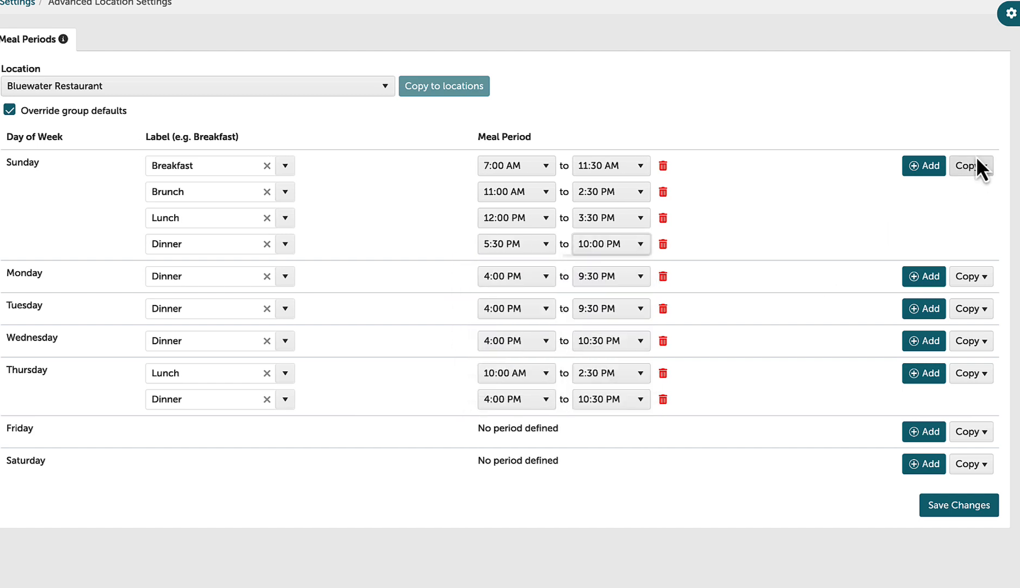
Copy Sunday's meal periods to Friday and Saturday and save the changes
click(973, 433)
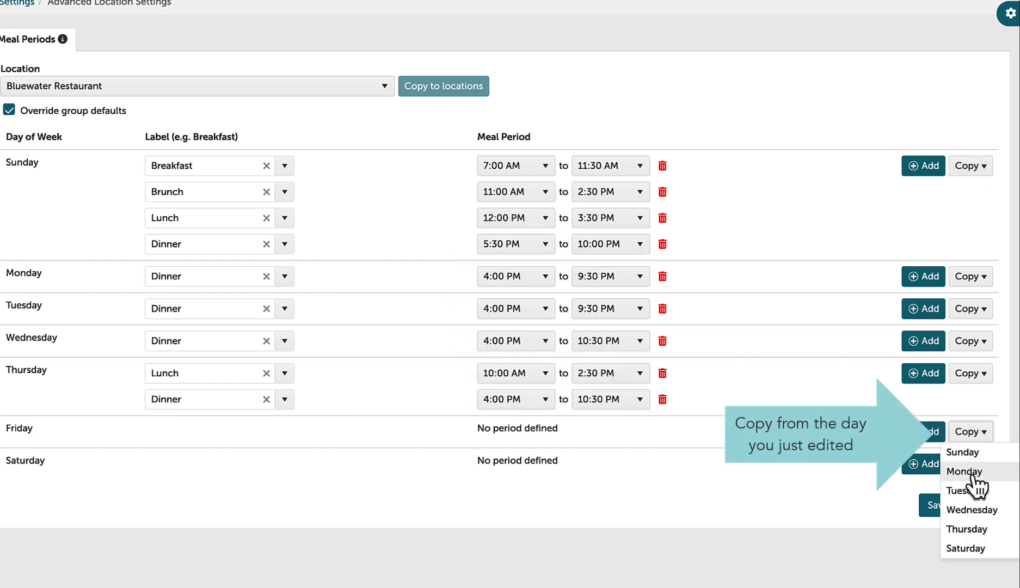
click(969, 452)
click(970, 541)
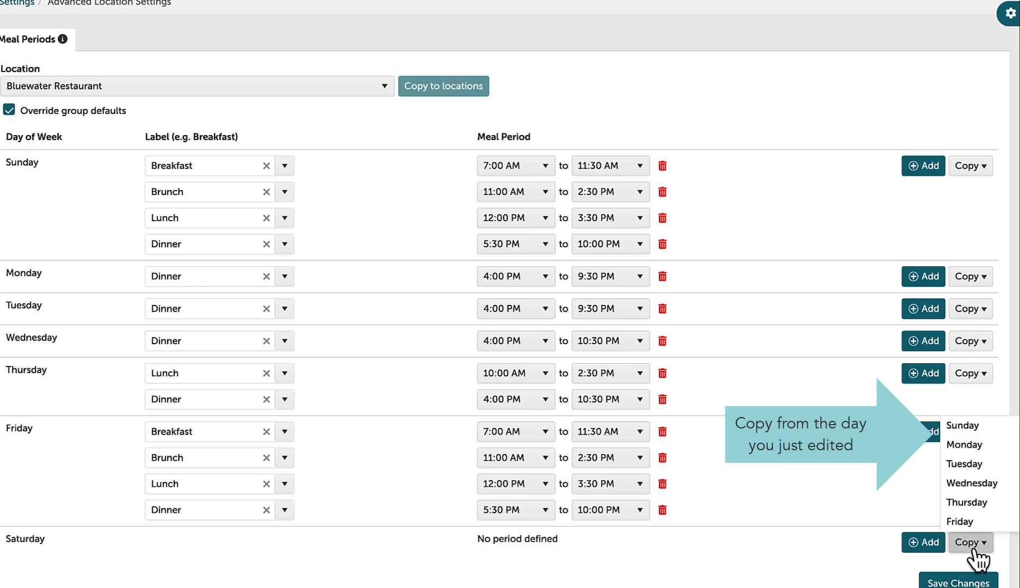
click(961, 427)
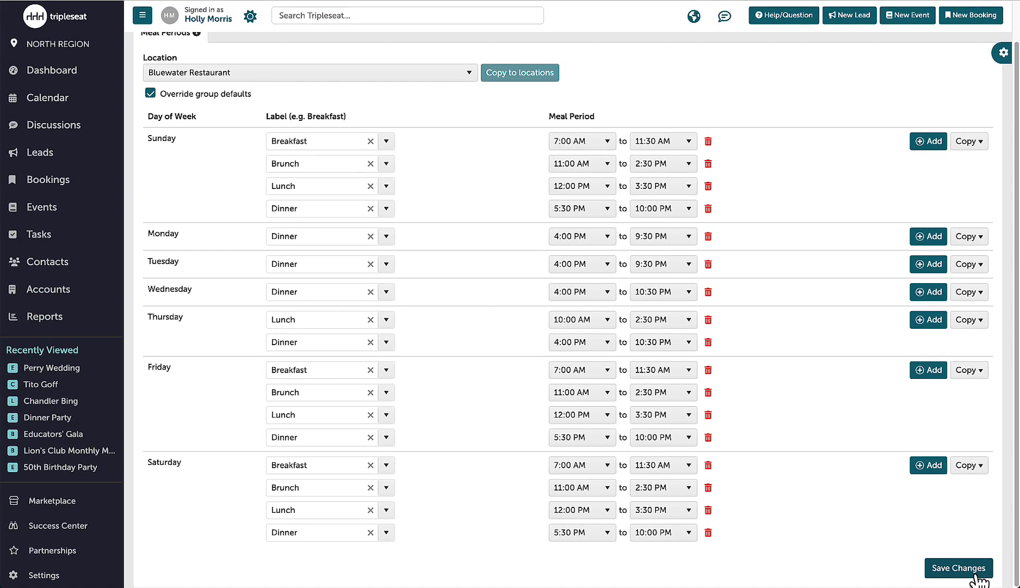
click(969, 568)
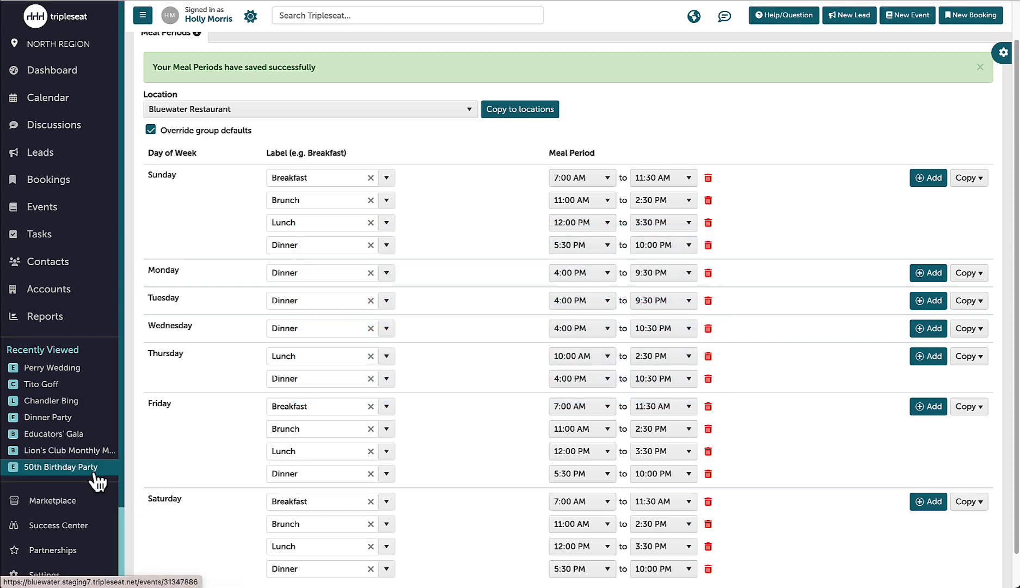
Open the 50th Birthday Party event for editing and view its available meal period options
click(93, 471)
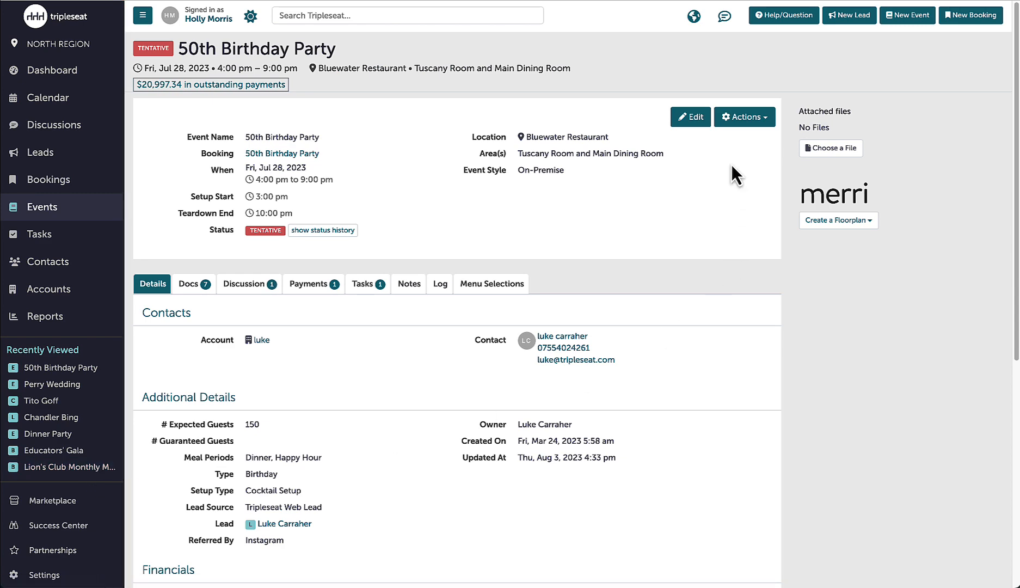
click(692, 125)
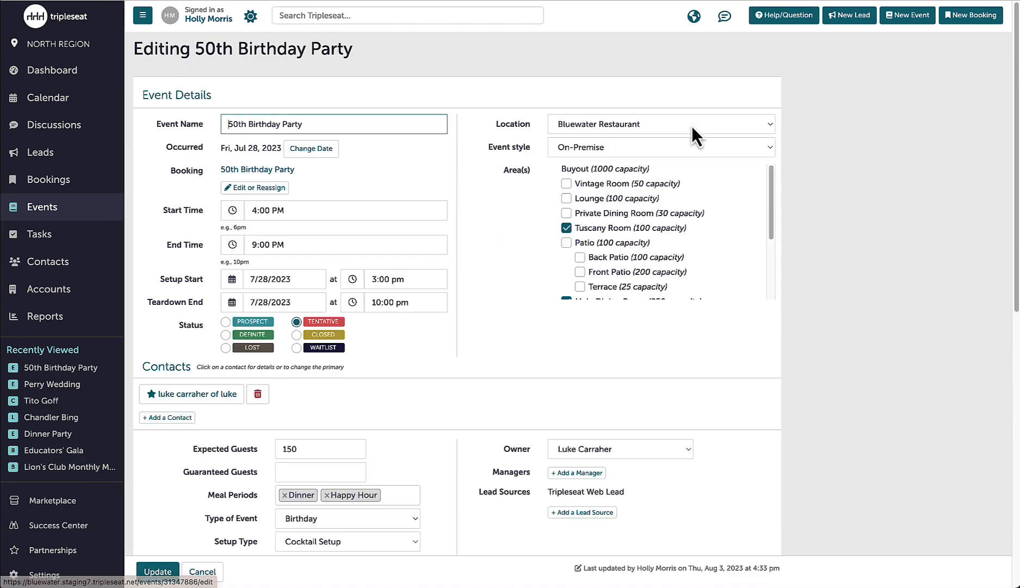
click(399, 499)
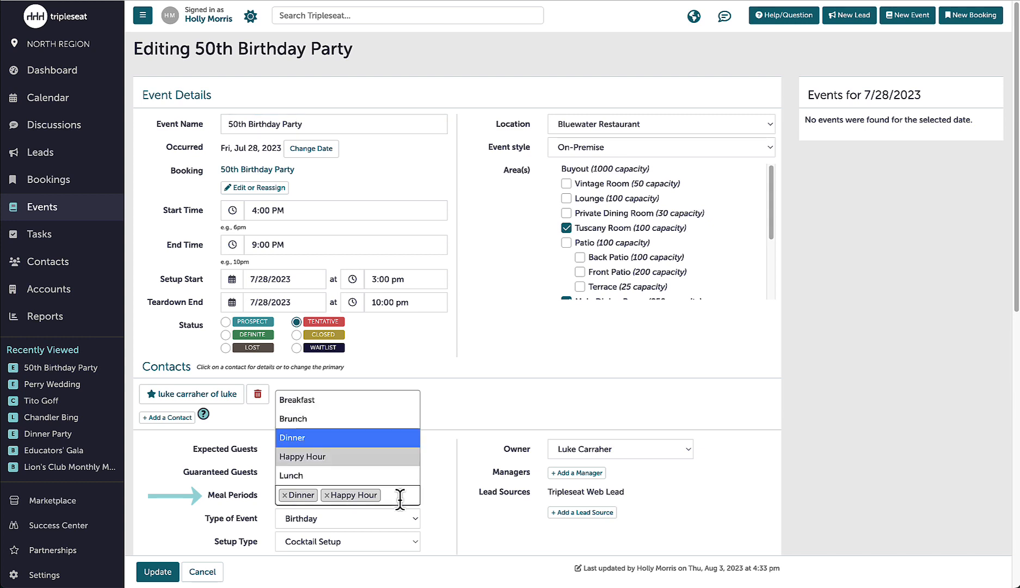
click(434, 492)
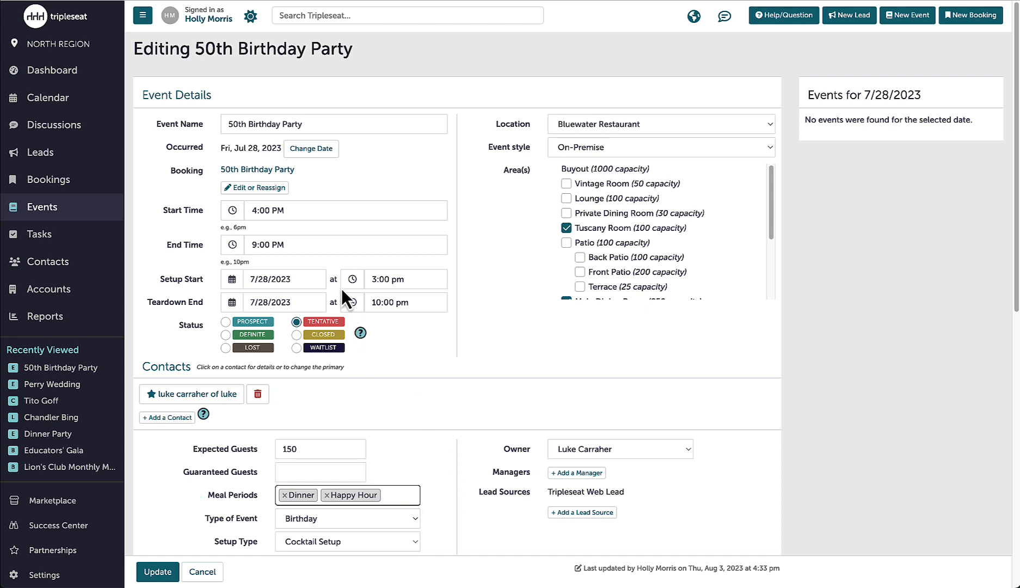
Set the 50th Birthday Party's start time to 11:00 AM and remove its Dinner and Happy Hour meal periods
click(318, 213)
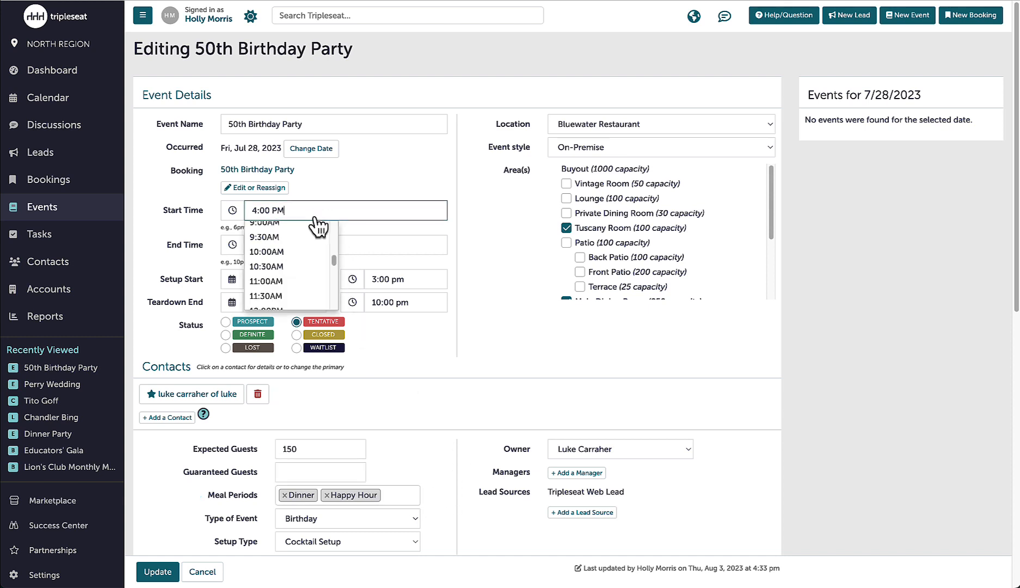
click(308, 282)
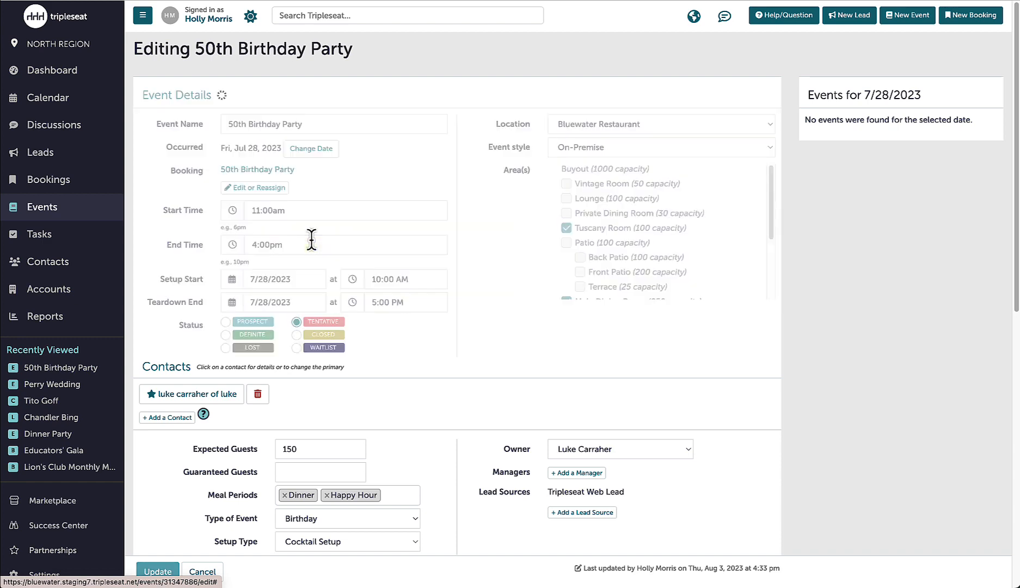
click(326, 495)
click(282, 496)
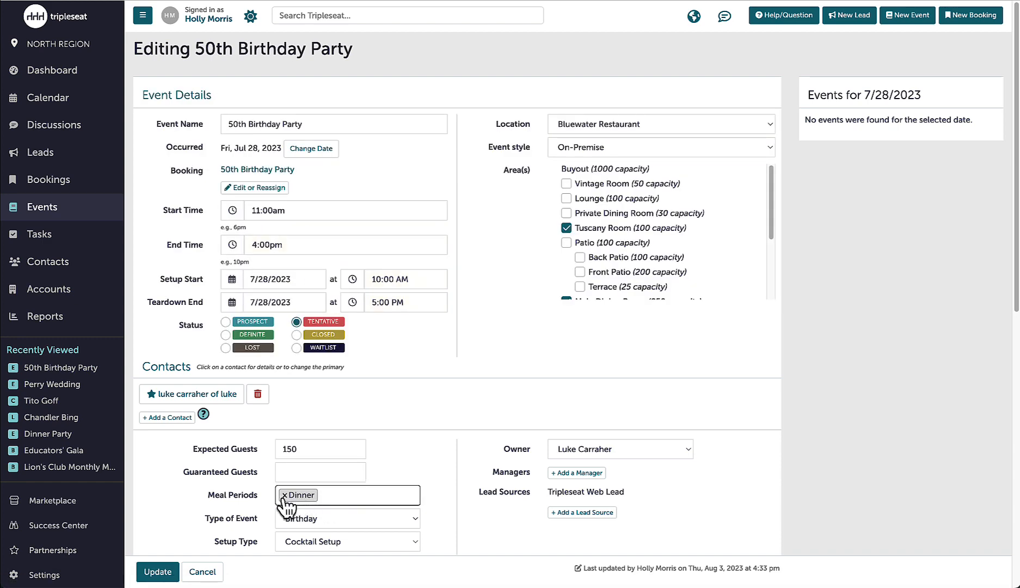
click(283, 496)
Assign the Lunch and Brunch meal periods to the 50th Birthday Party and save the event
click(298, 493)
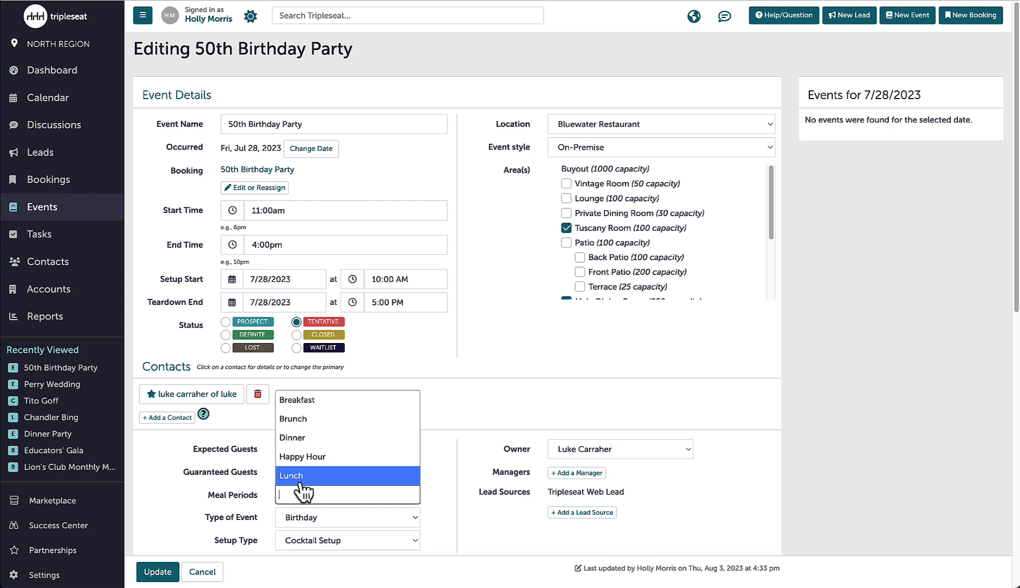
click(294, 481)
click(335, 495)
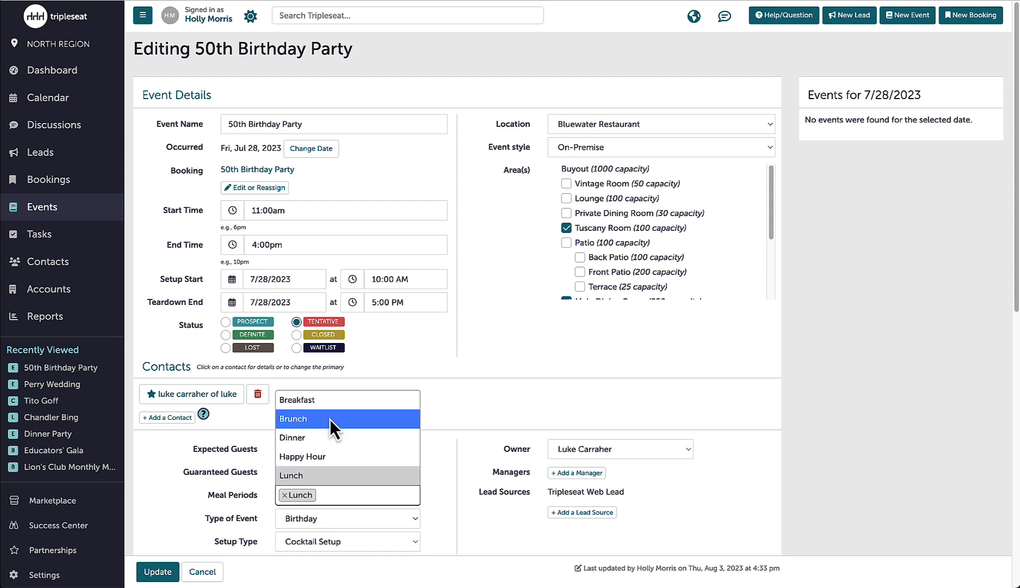
click(330, 419)
click(157, 572)
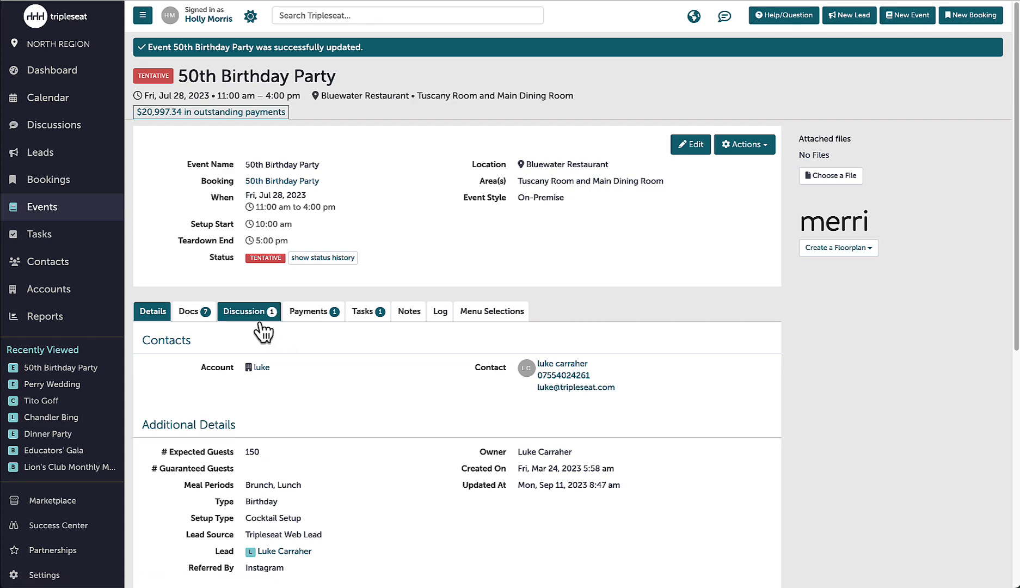
Start a staff discussion message on the event and insert the Meal Periods event merge field into its body
click(256, 313)
click(288, 349)
right_click(264, 419)
mouse_move(321, 359)
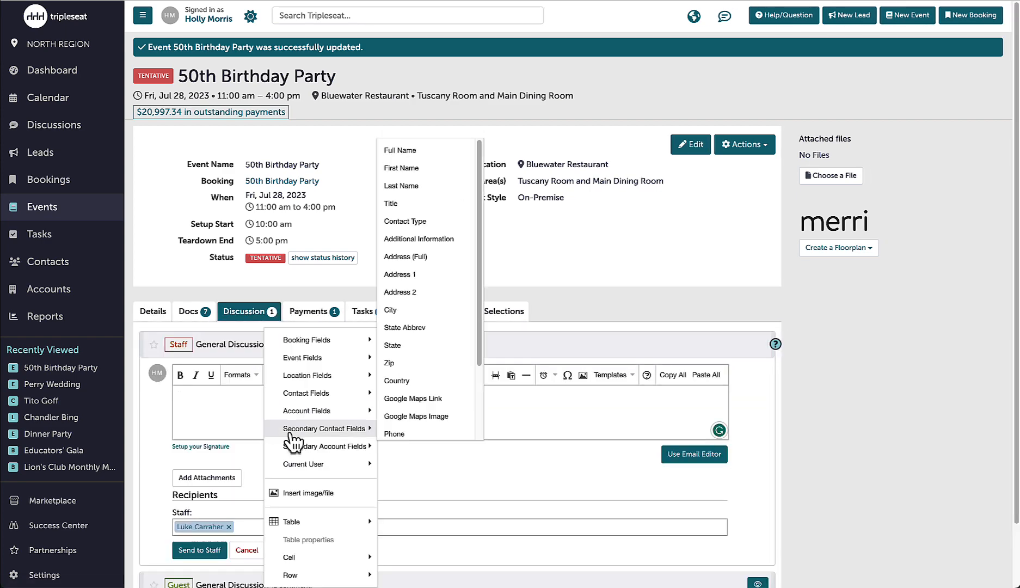
scroll(422, 347, down, 5)
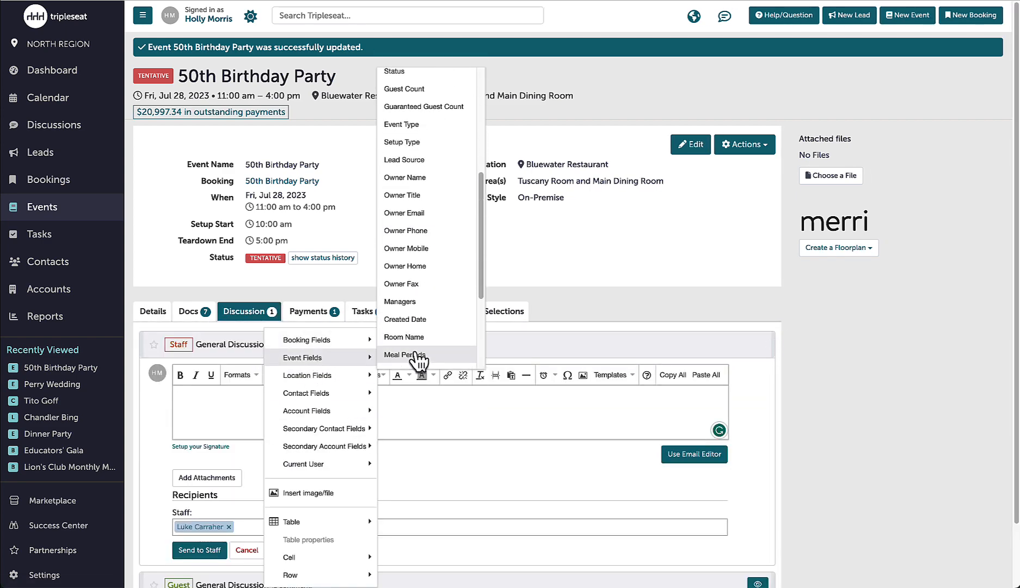
click(419, 355)
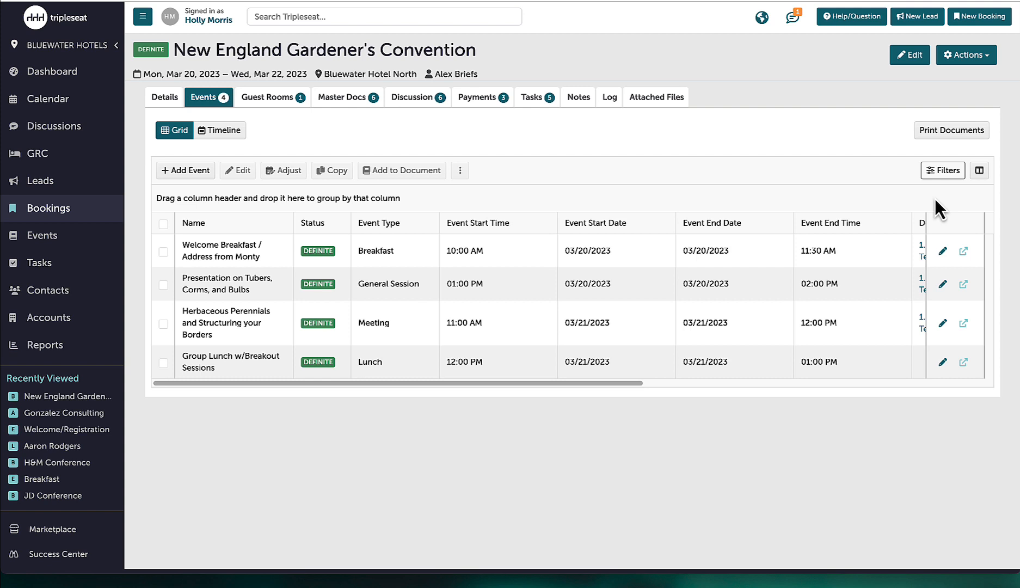
Group the New England Gardener's Convention events grid by an added Meal Periods column and open the grid's filters
click(979, 171)
scroll(430, 357, down, 1)
drag(425, 392, 442, 193)
click(603, 447)
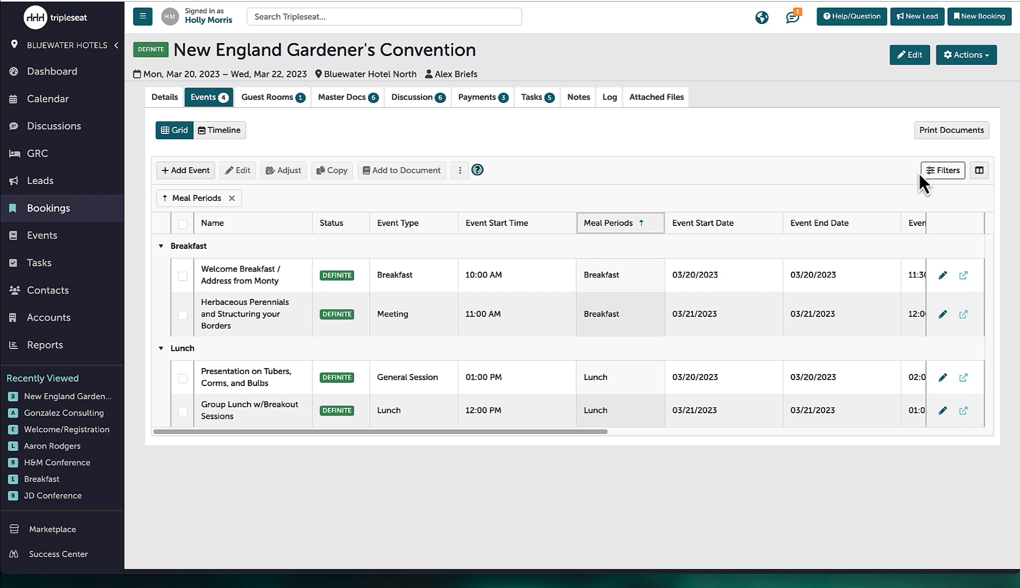
click(939, 174)
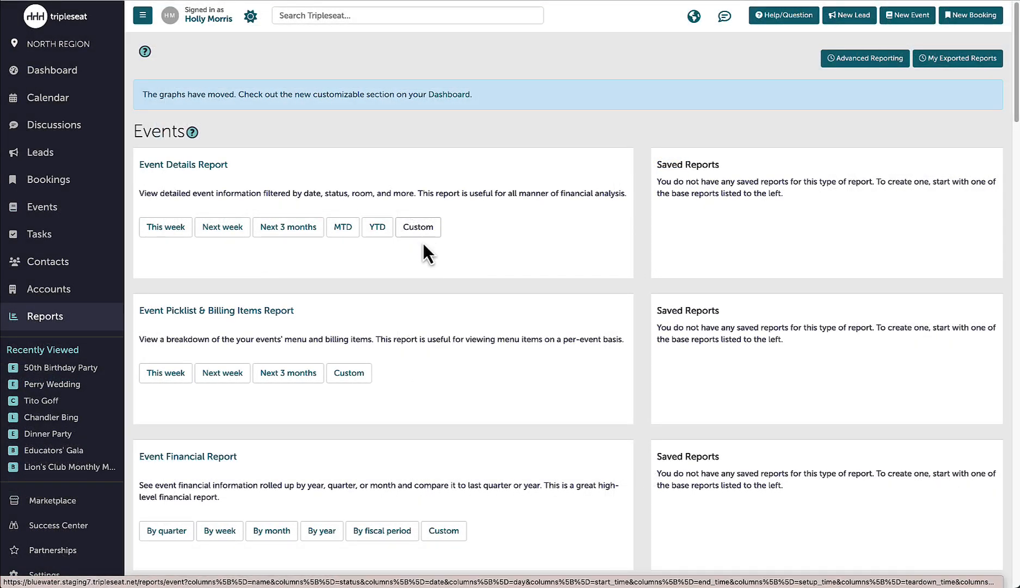
Open a custom Event Details Report and set its grouping to Meal Period
click(423, 243)
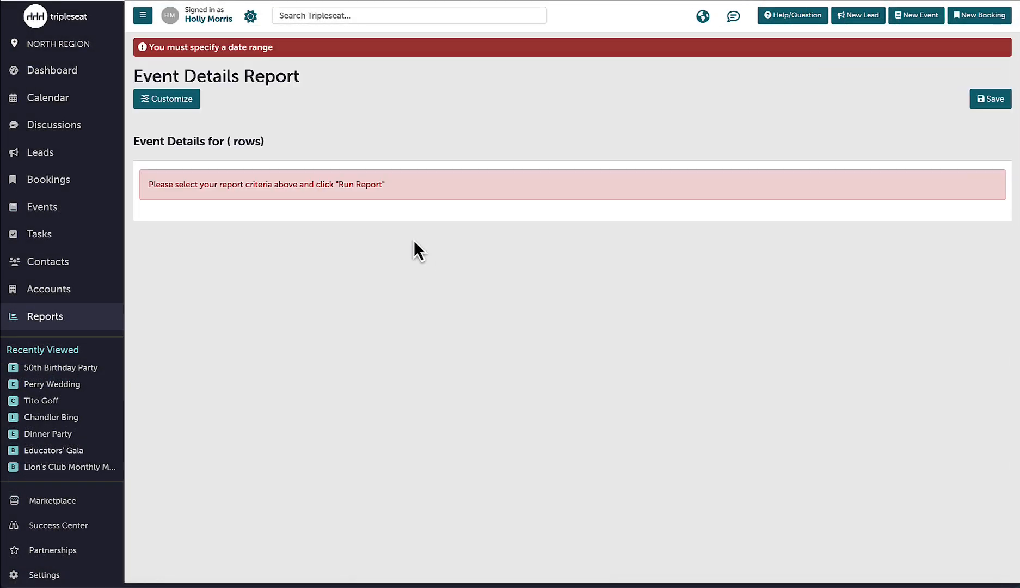
click(172, 99)
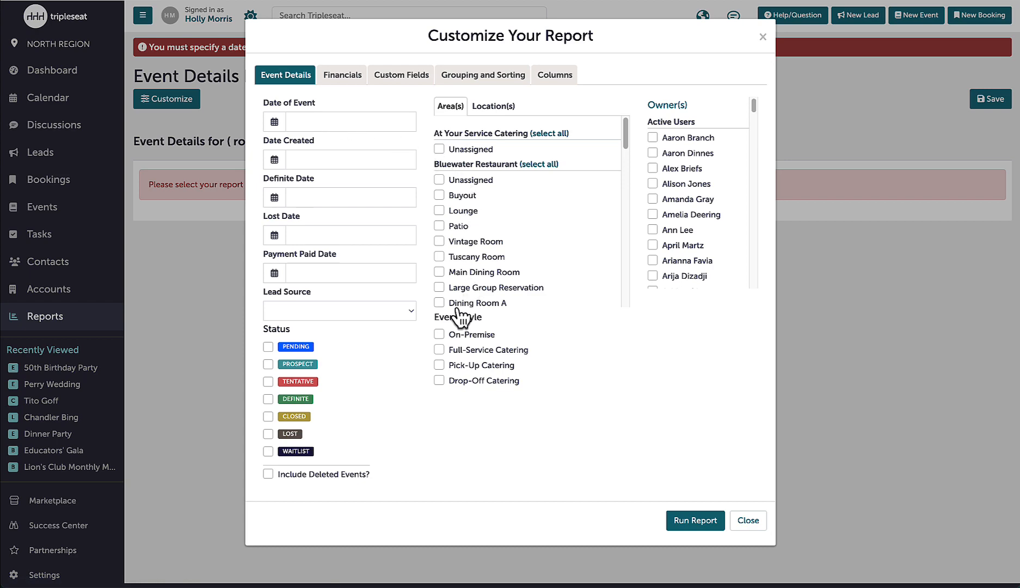
click(481, 77)
click(329, 120)
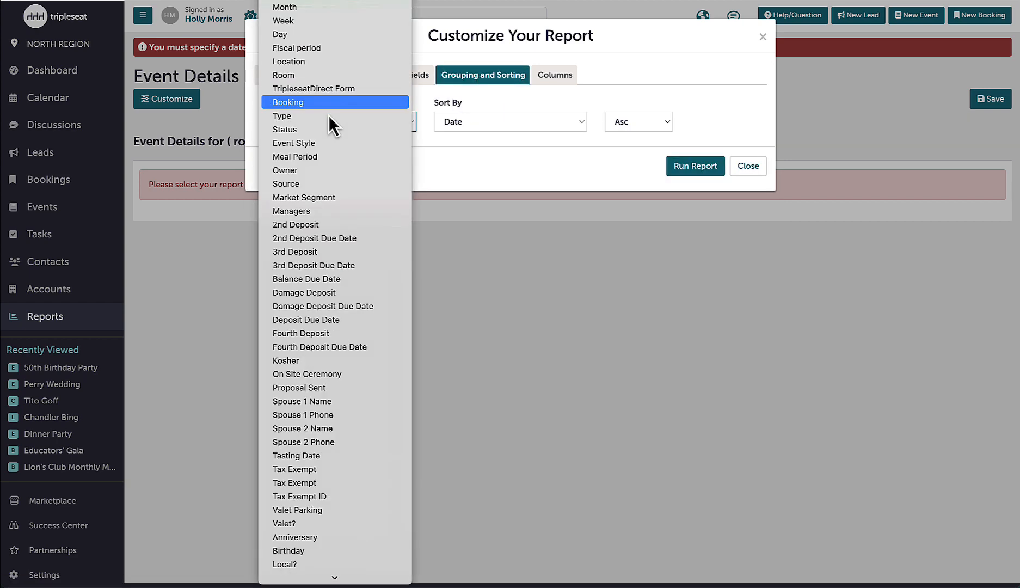
click(325, 157)
Add the Meal Periods event column to the report's selected columns and close the report customization
click(552, 76)
scroll(489, 228, down, 1)
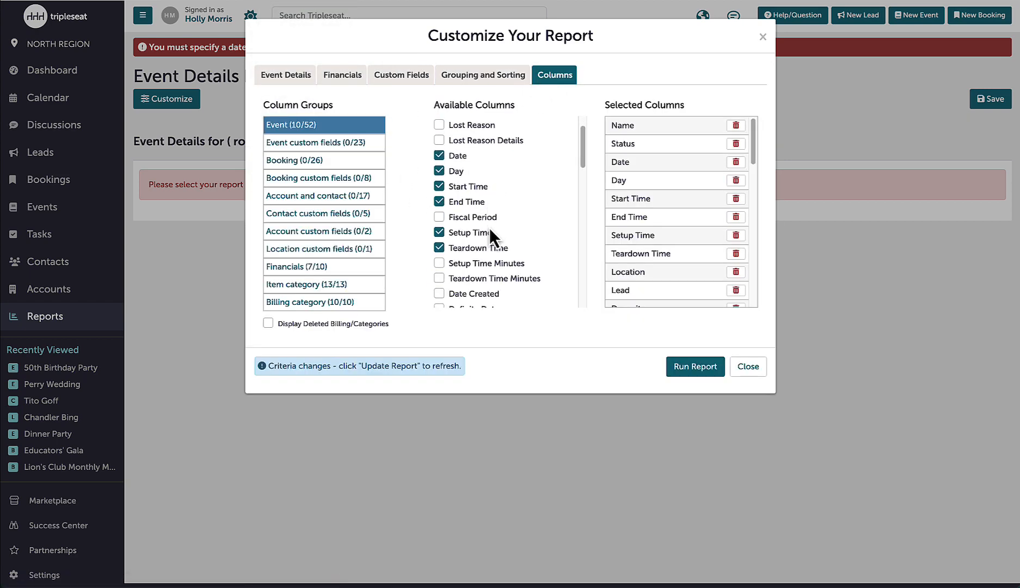
scroll(489, 229, down, 6)
scroll(485, 221, up, 2)
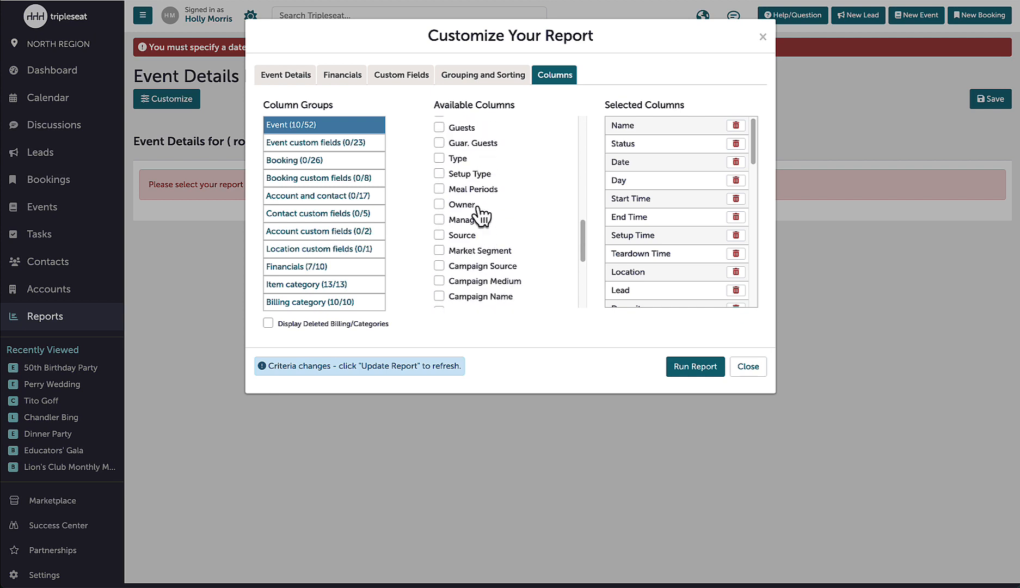
click(473, 191)
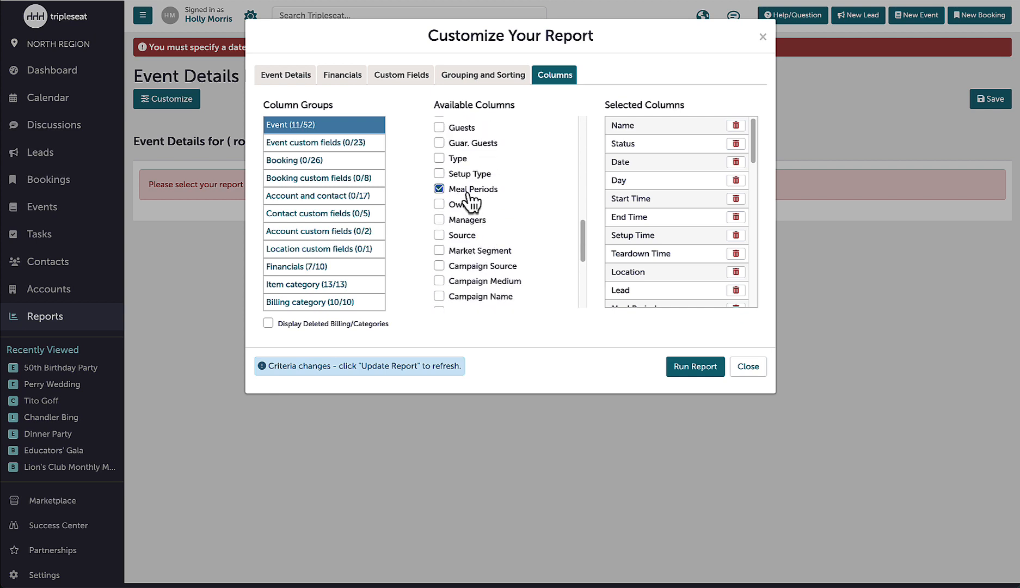
click(748, 367)
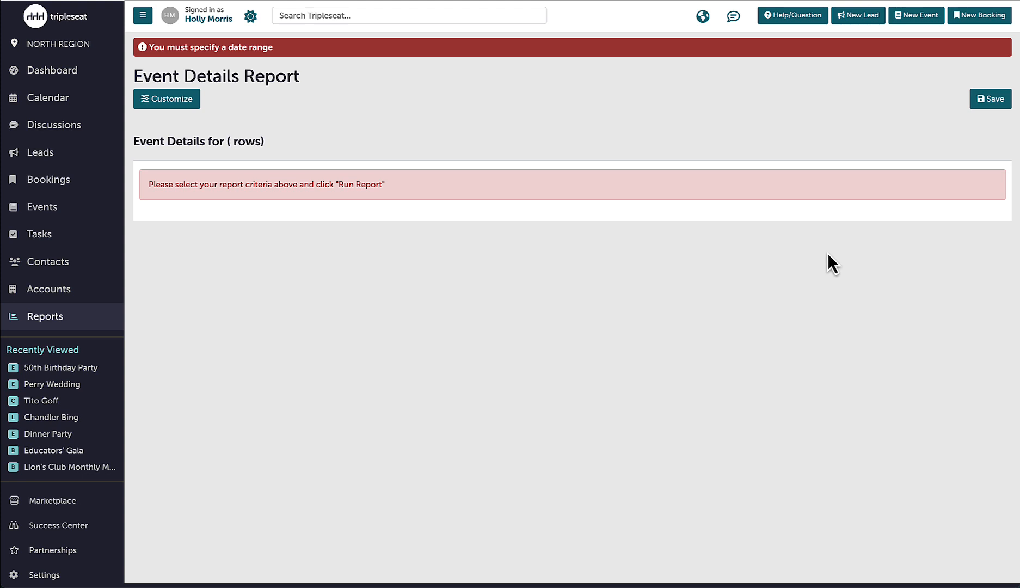
Open the support options for help and questions
click(798, 21)
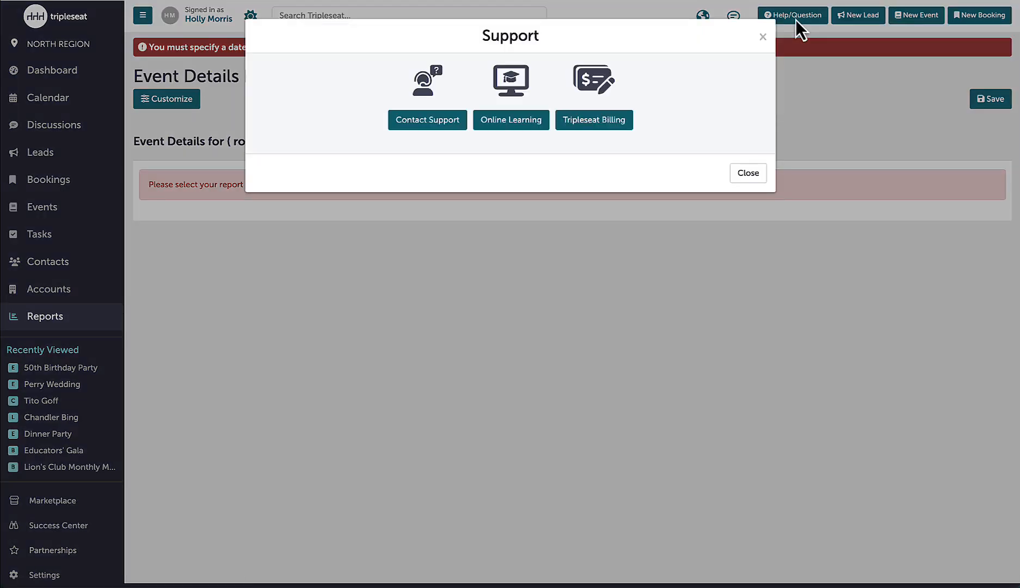